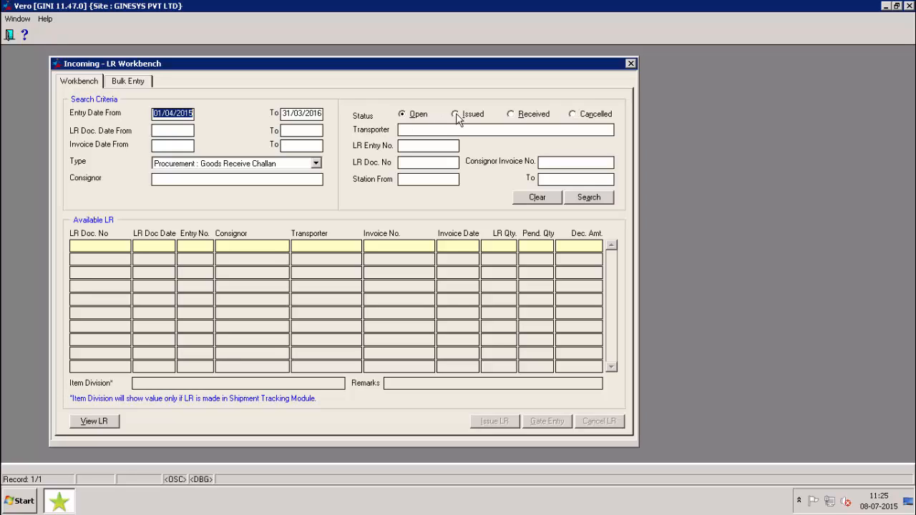
left_click(456, 114)
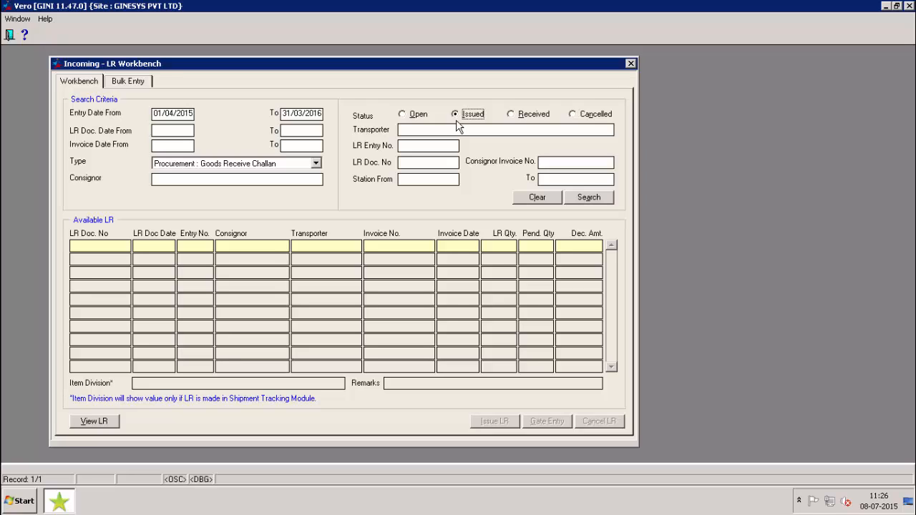
left_click(510, 113)
left_click(577, 116)
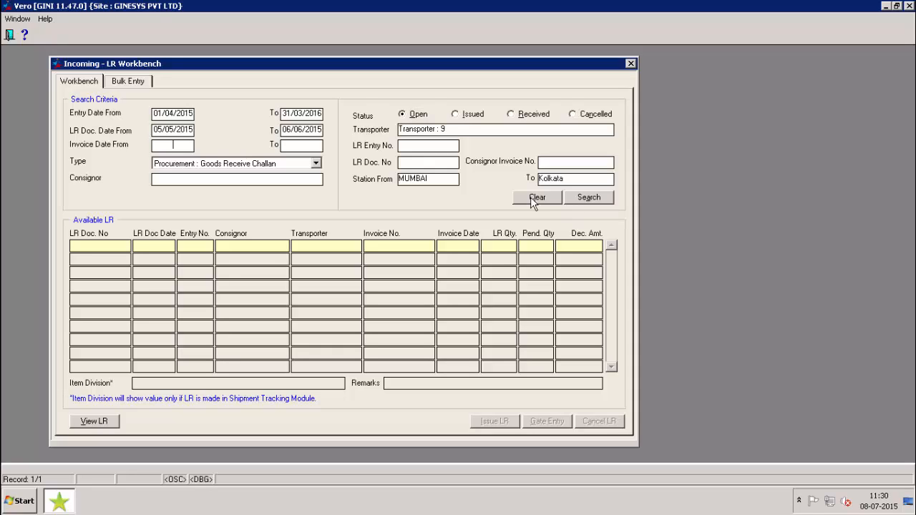
Step: Clear the search criteria, search for open LRs and view the full record of LR Doc. No 55
left_click(531, 197)
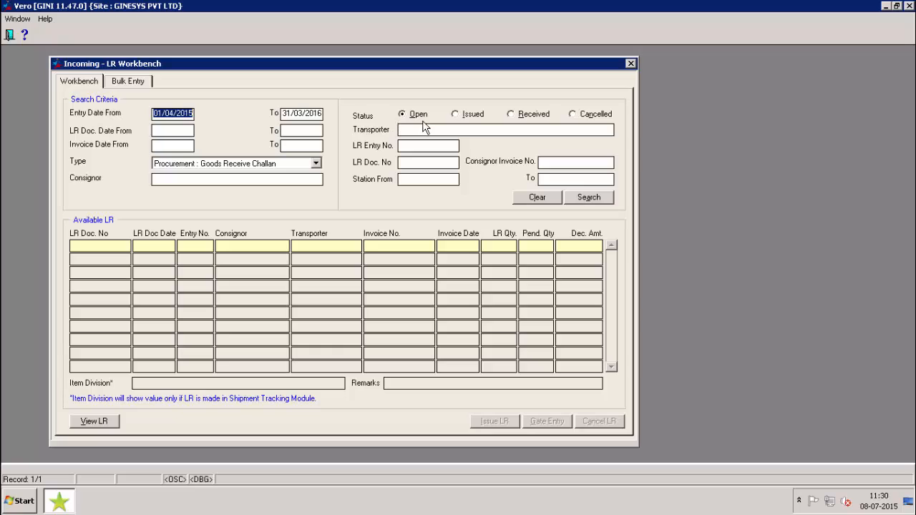
left_click(585, 200)
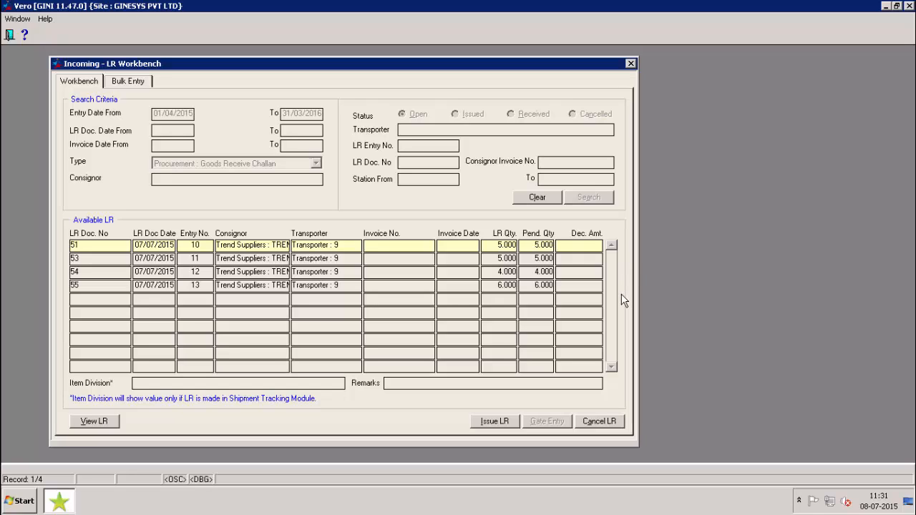
left_click(90, 286)
left_click(103, 422)
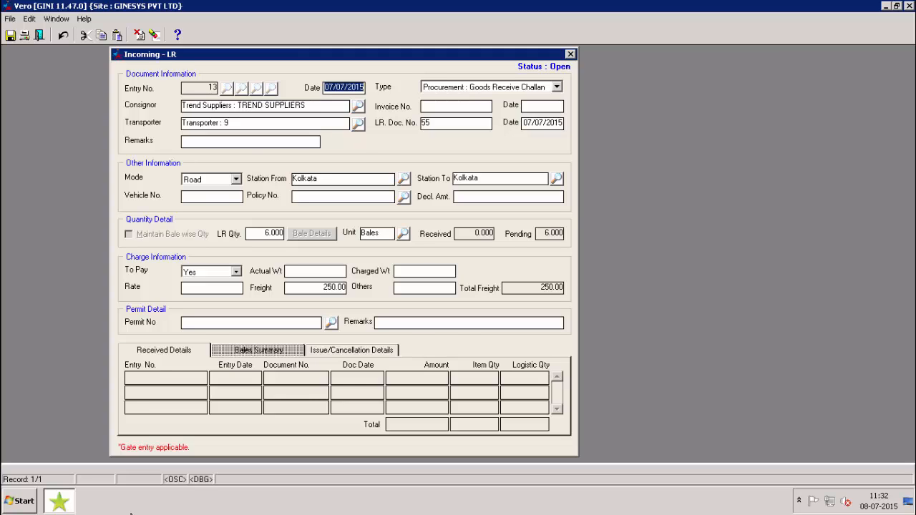
key("Escape")
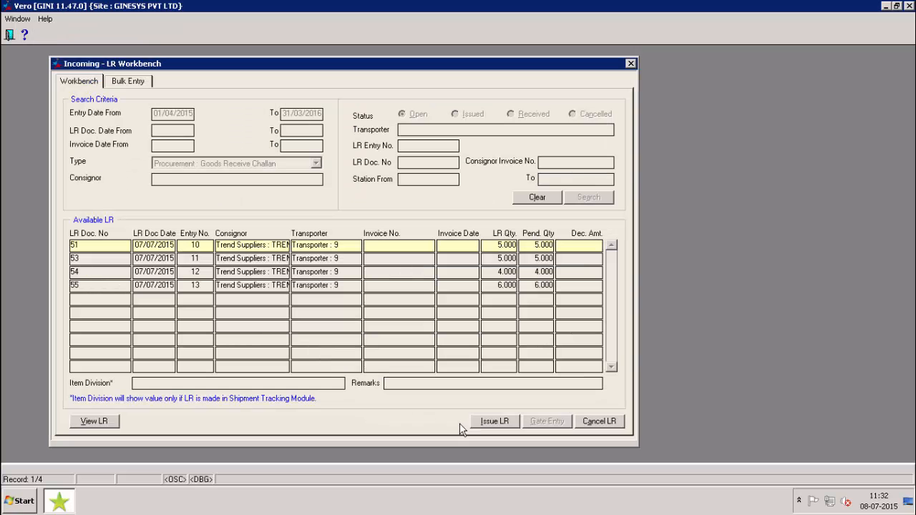
Step: Issue the open LR with Doc. No 51 to the fourth user in the user list, leaving the remarks blank
left_click(479, 423)
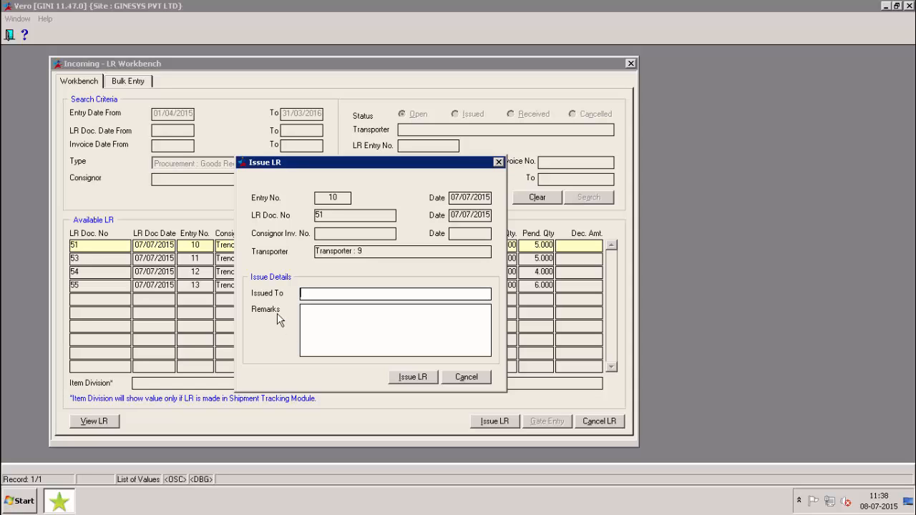
key("F9")
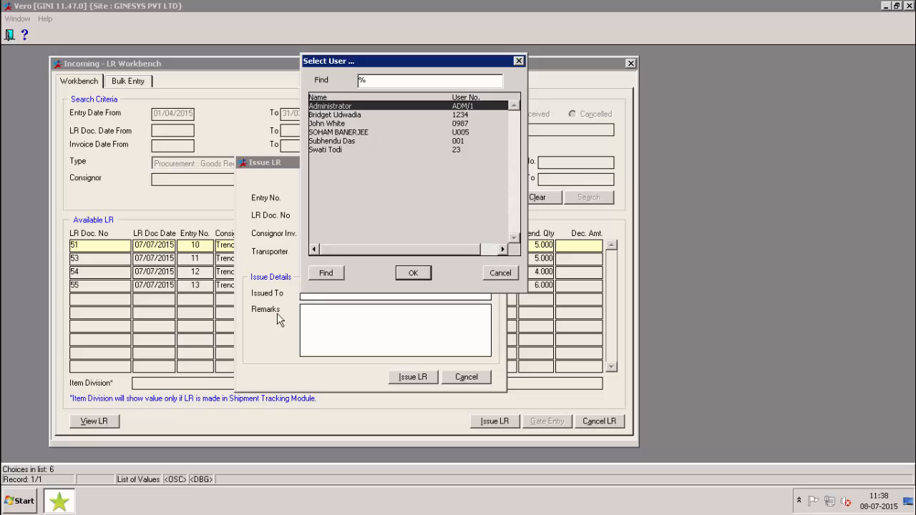
key("Down")
key("Down")
key("Down")
key("Return")
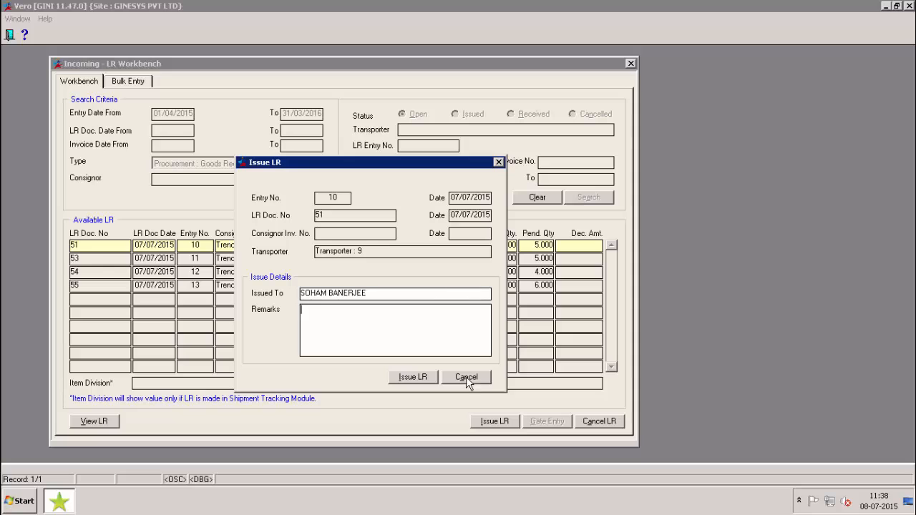
left_click(414, 377)
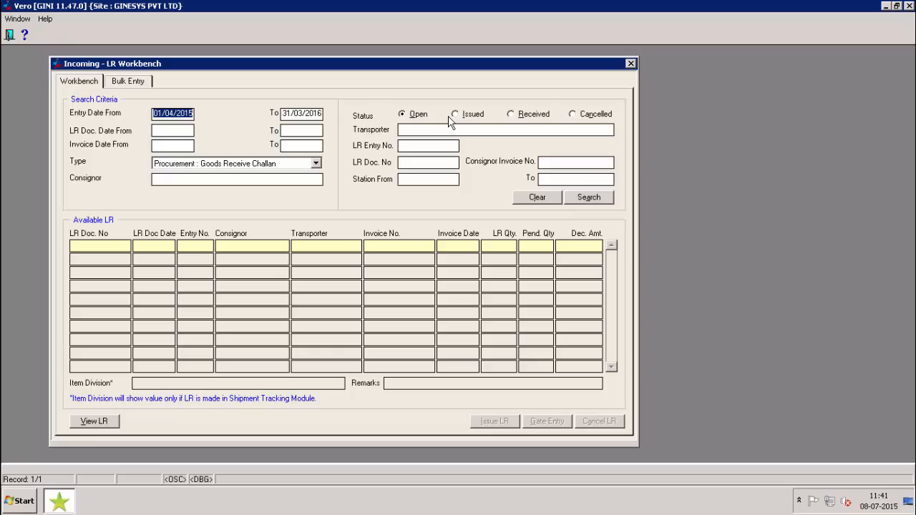
Step: Search for issued LRs and generate a gate entry for LR Doc. No 56 with quantity 2.000
left_click(456, 115)
left_click(576, 197)
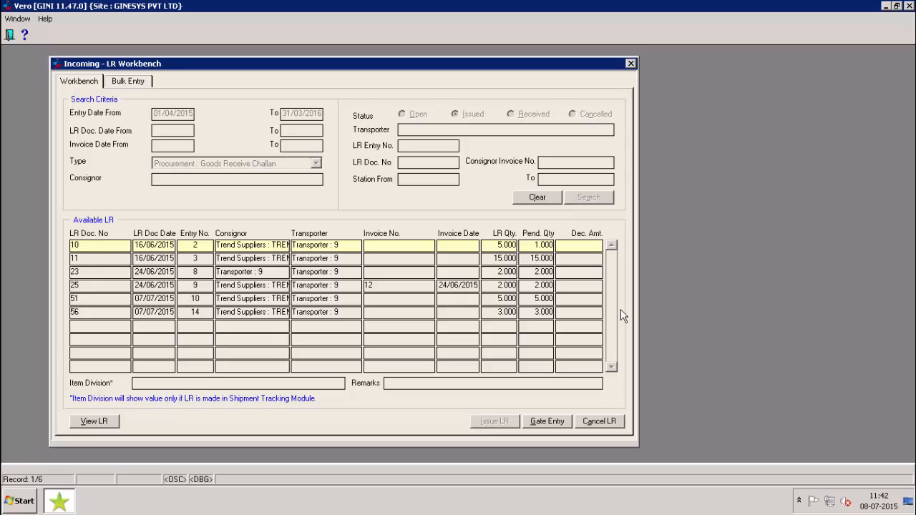
left_click(510, 314)
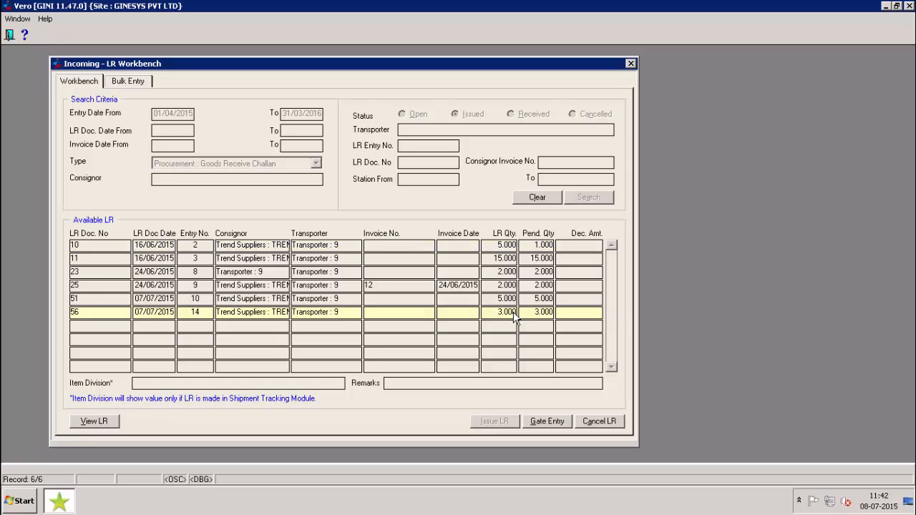
left_click(553, 421)
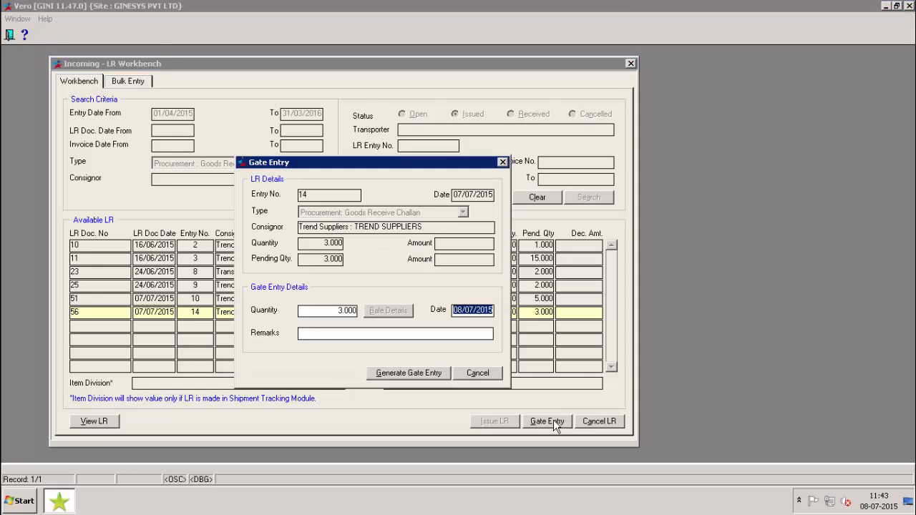
left_click(333, 317)
type("2.000")
left_click(342, 335)
left_click(426, 378)
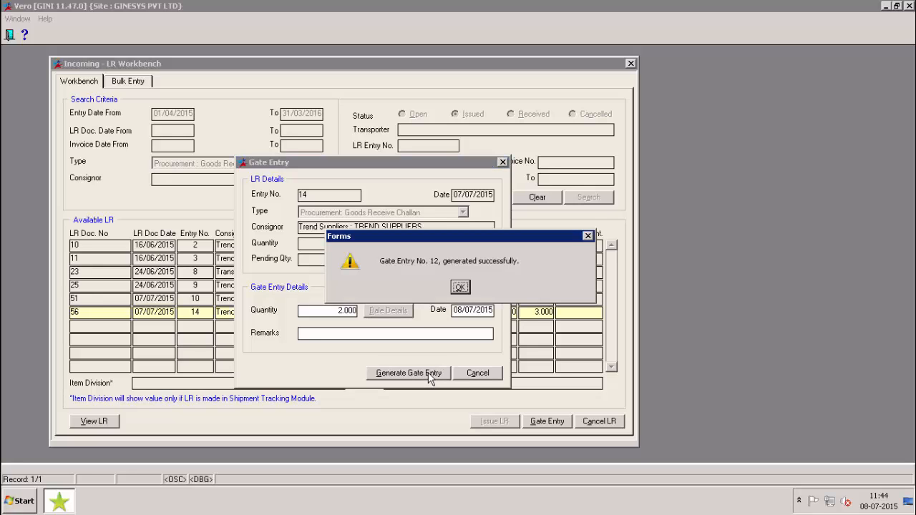
left_click(458, 288)
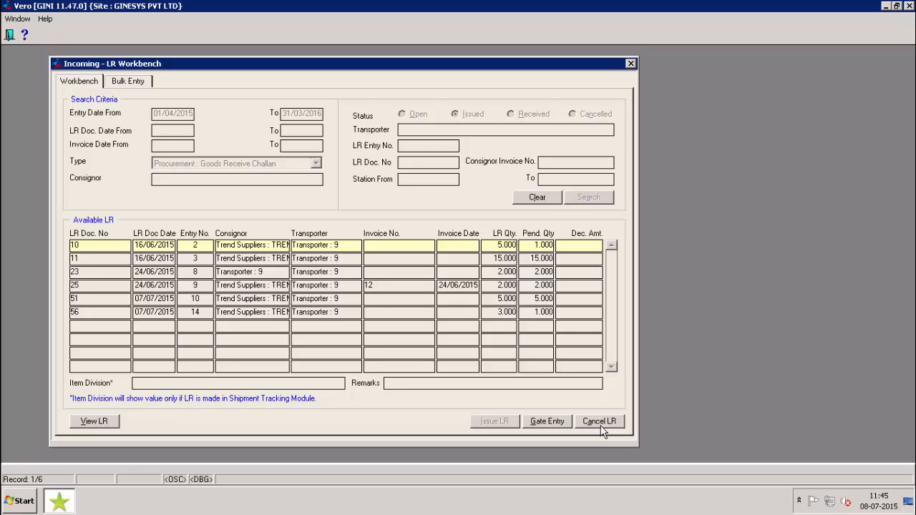
Step: Try to cancel the issued LR with Doc. No 10
left_click(600, 423)
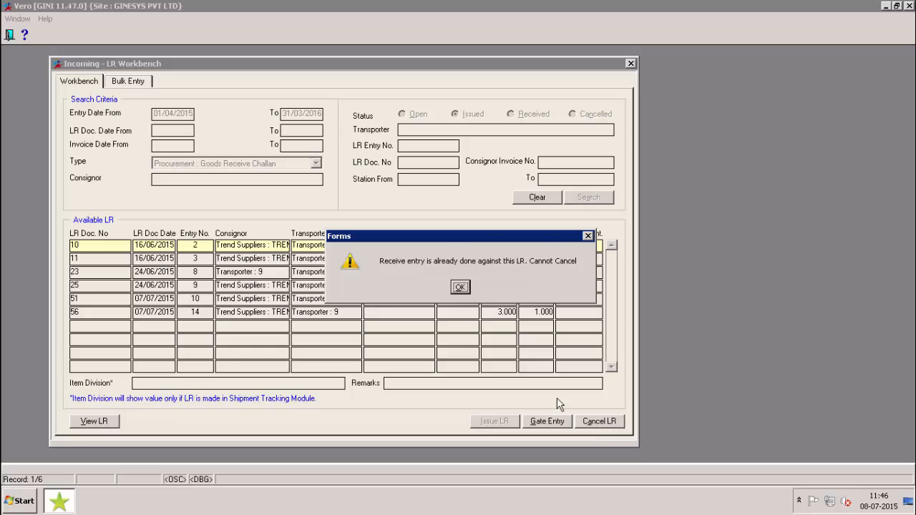
left_click(464, 287)
Step: Cancel the issued LR with Doc. No 51, giving "Damaged good" as the reason
left_click(497, 300)
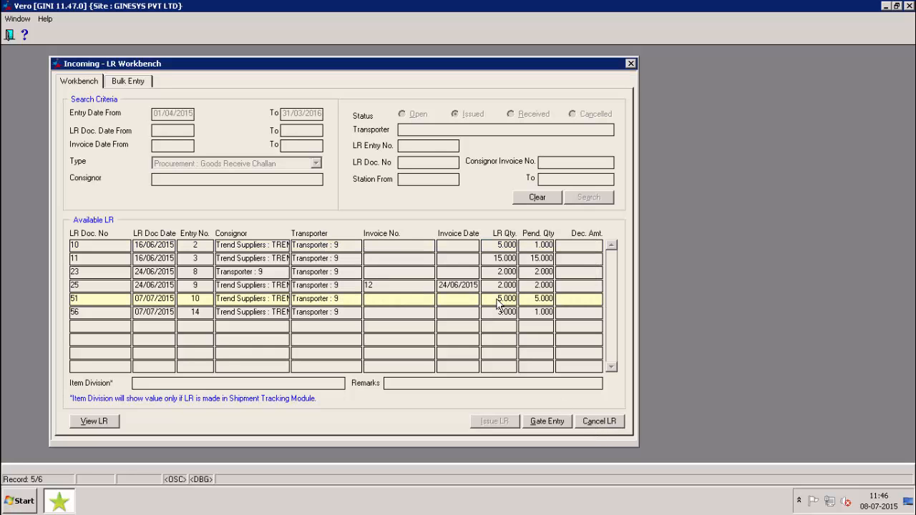
left_click(591, 424)
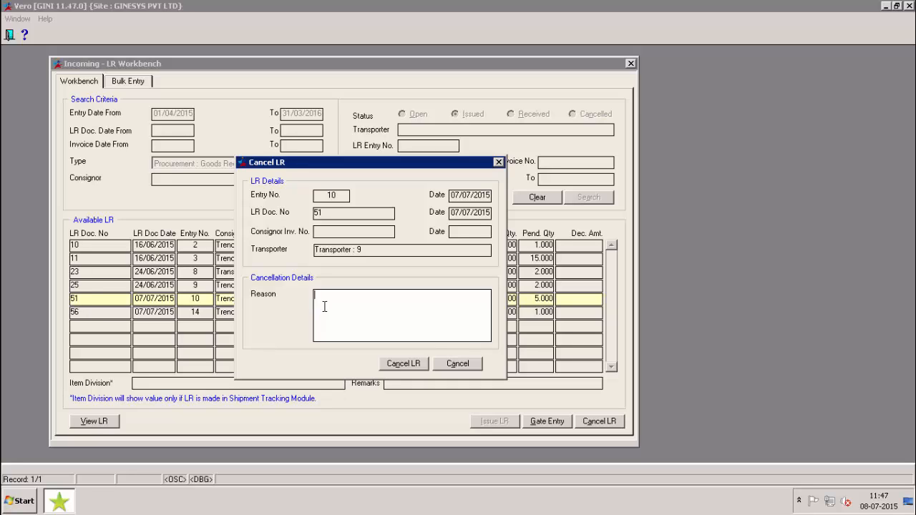
type("Damaged good")
left_click(398, 363)
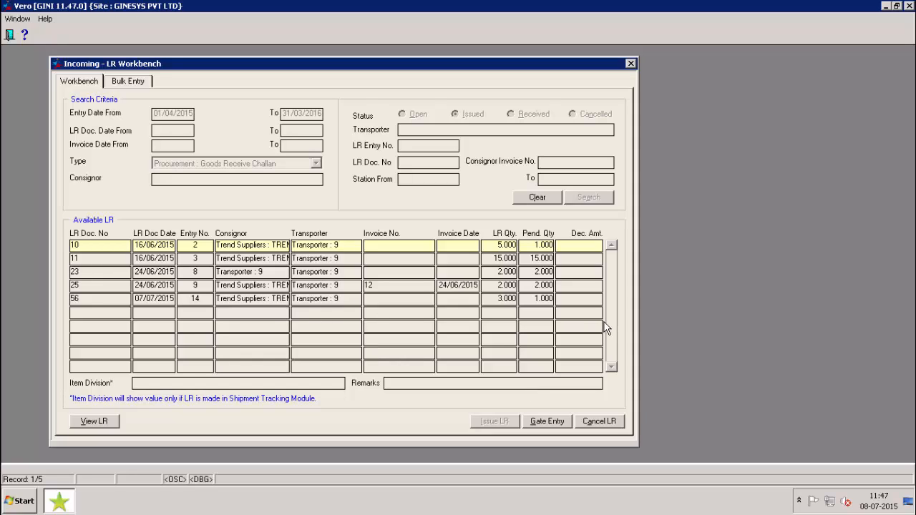
Step: Search for LRs with Received status and for those with Cancelled status to review both lists
left_click(511, 114)
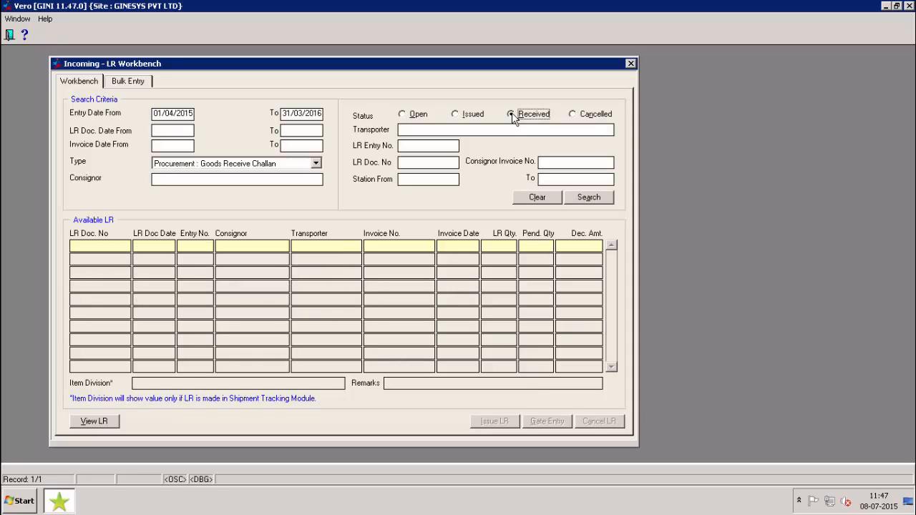
left_click(586, 197)
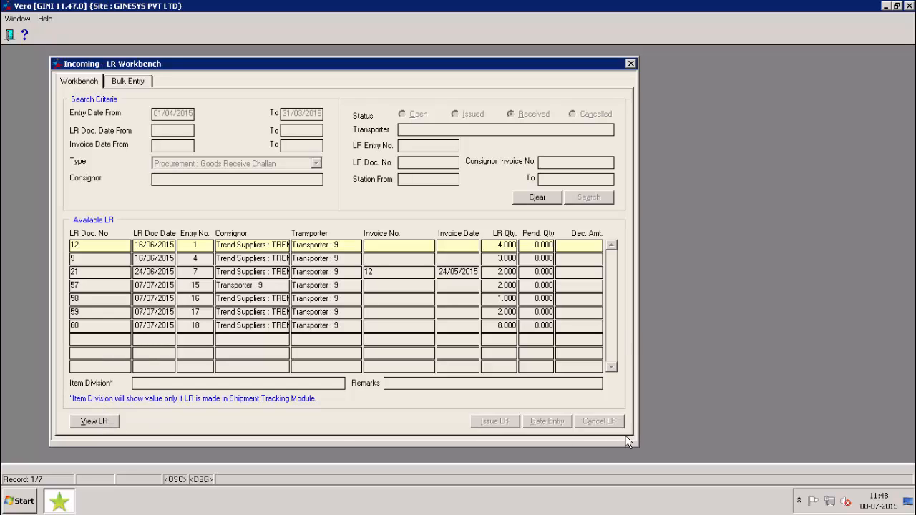
left_click(572, 114)
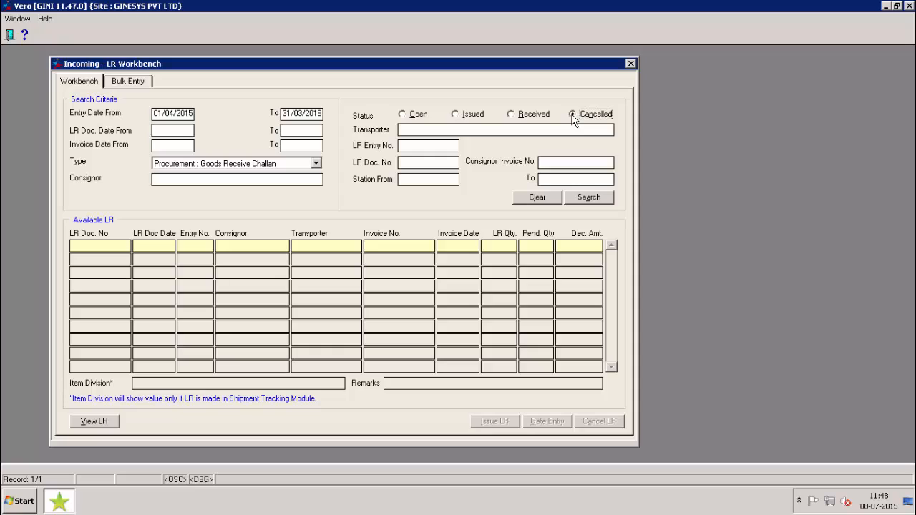
left_click(591, 198)
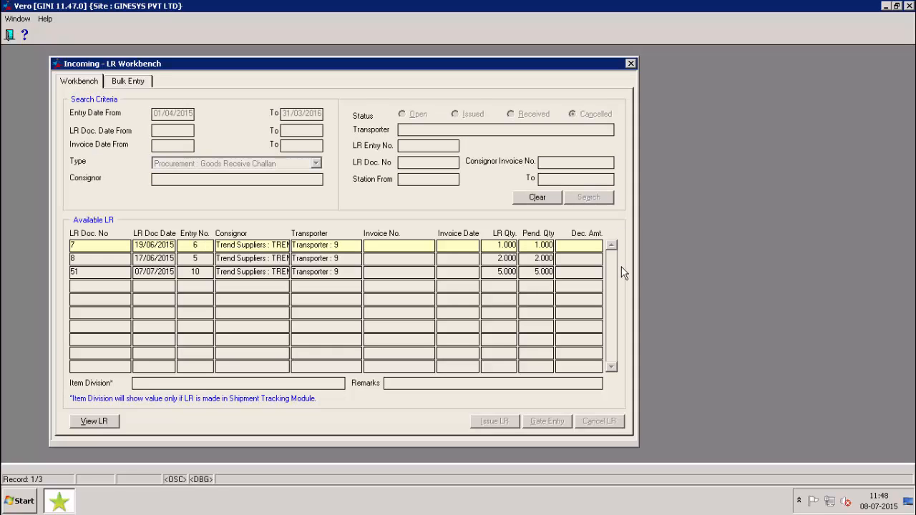